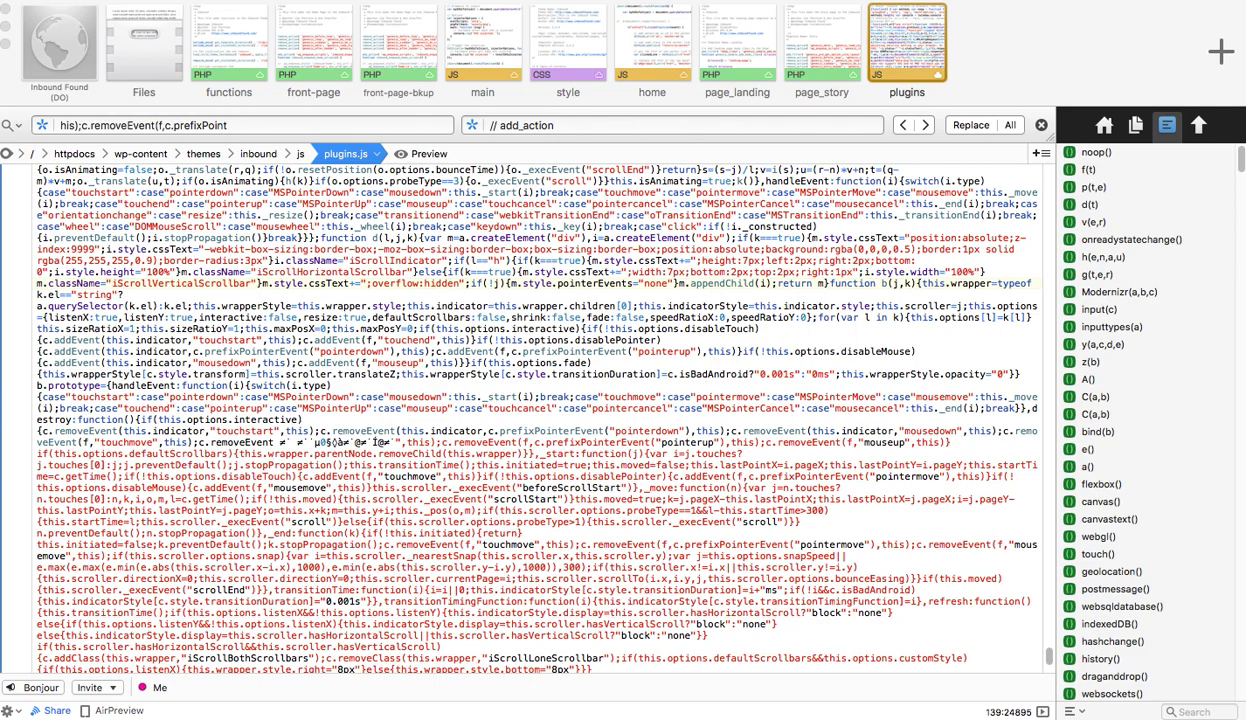
# - Switch from Coda to Google Chrome showing the inboundfound.com homepage
pyautogui.press('super+Tab')
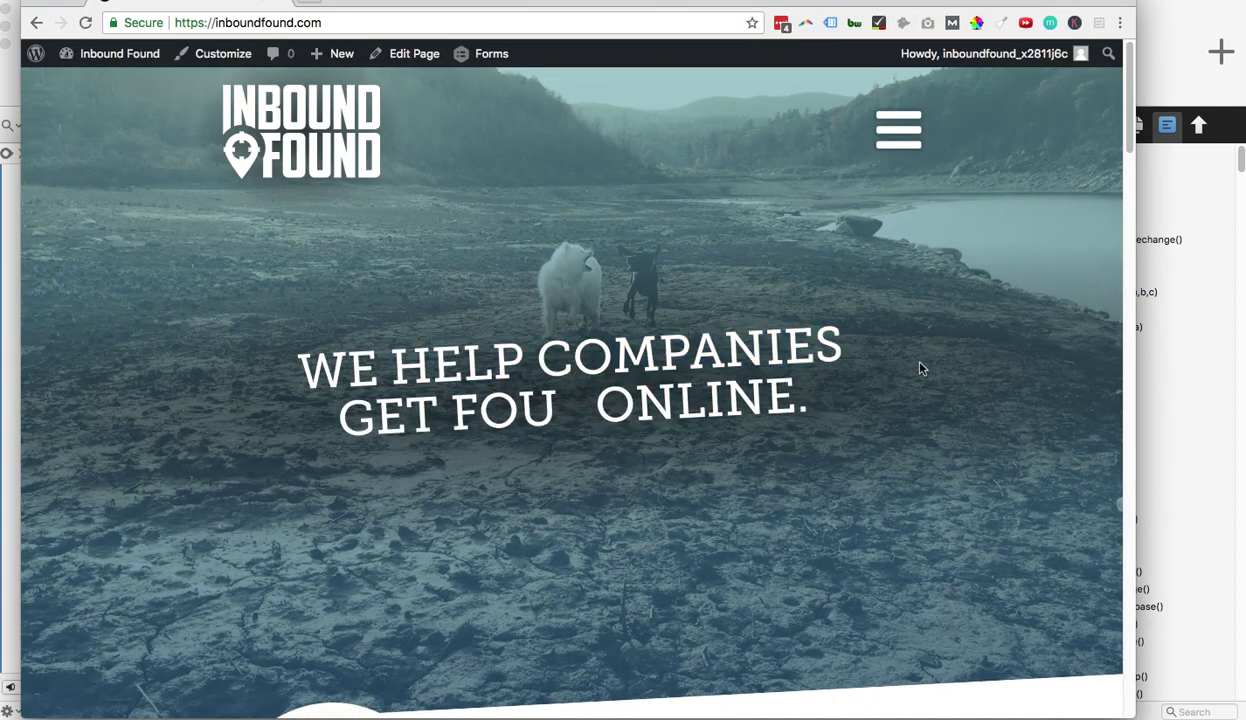
# - Reload inboundfound.com and select the 'We help companies get found online' headline
pyautogui.press('super+r')
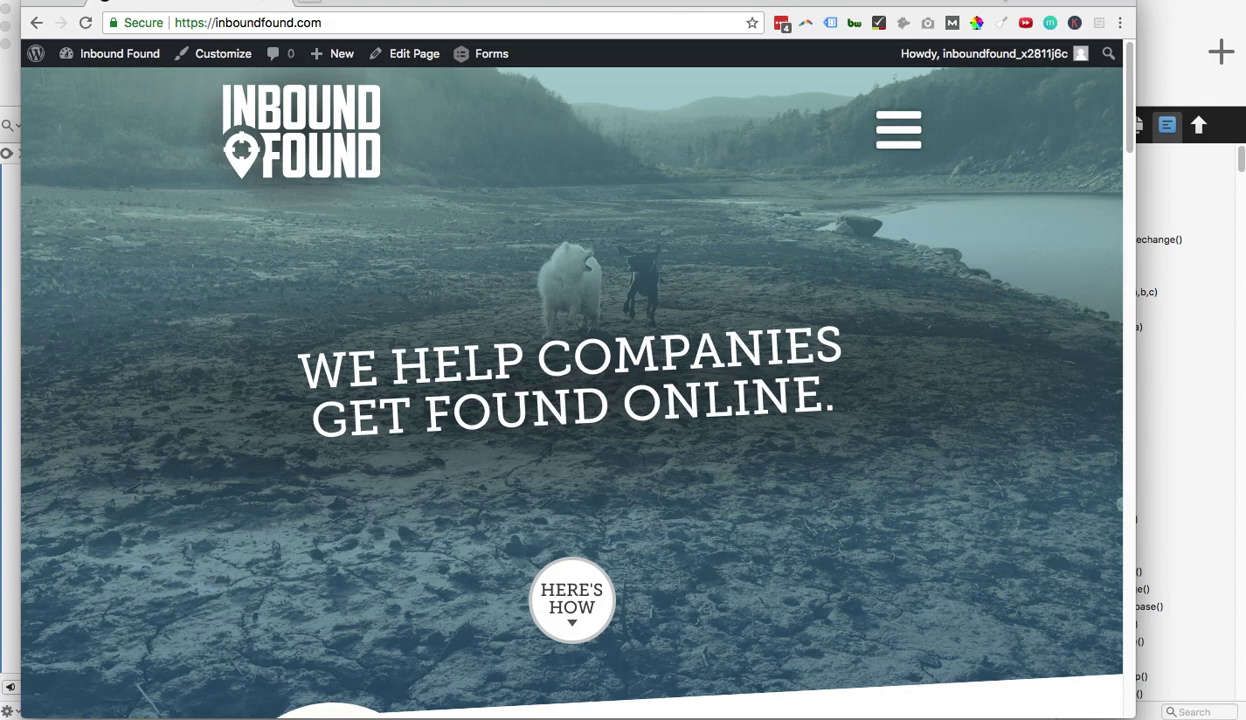
pyautogui.moveTo(298, 355); pyautogui.dragTo(880, 390)
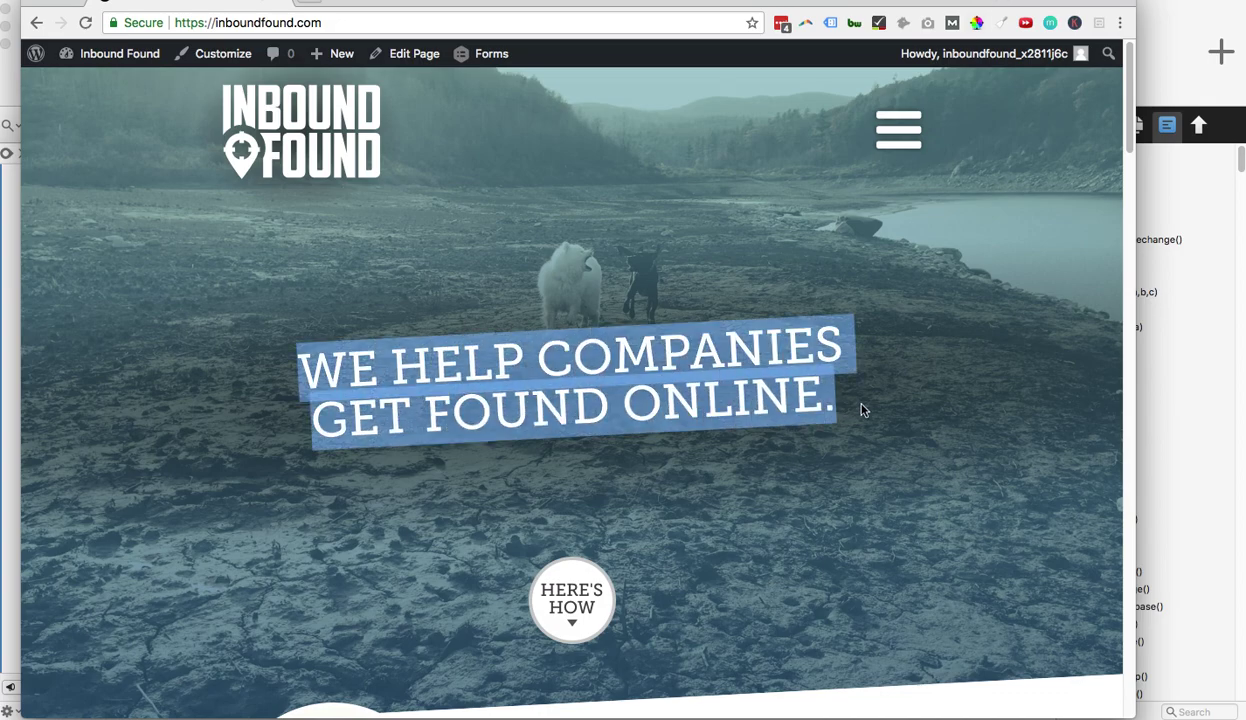
pyautogui.scroll(-5, 880, 390)
pyautogui.scroll(5, 896, 374)
# - Return to plugins.js at the corrupted c.removeEvent call and enlarge the code text
pyautogui.click(278, 3)
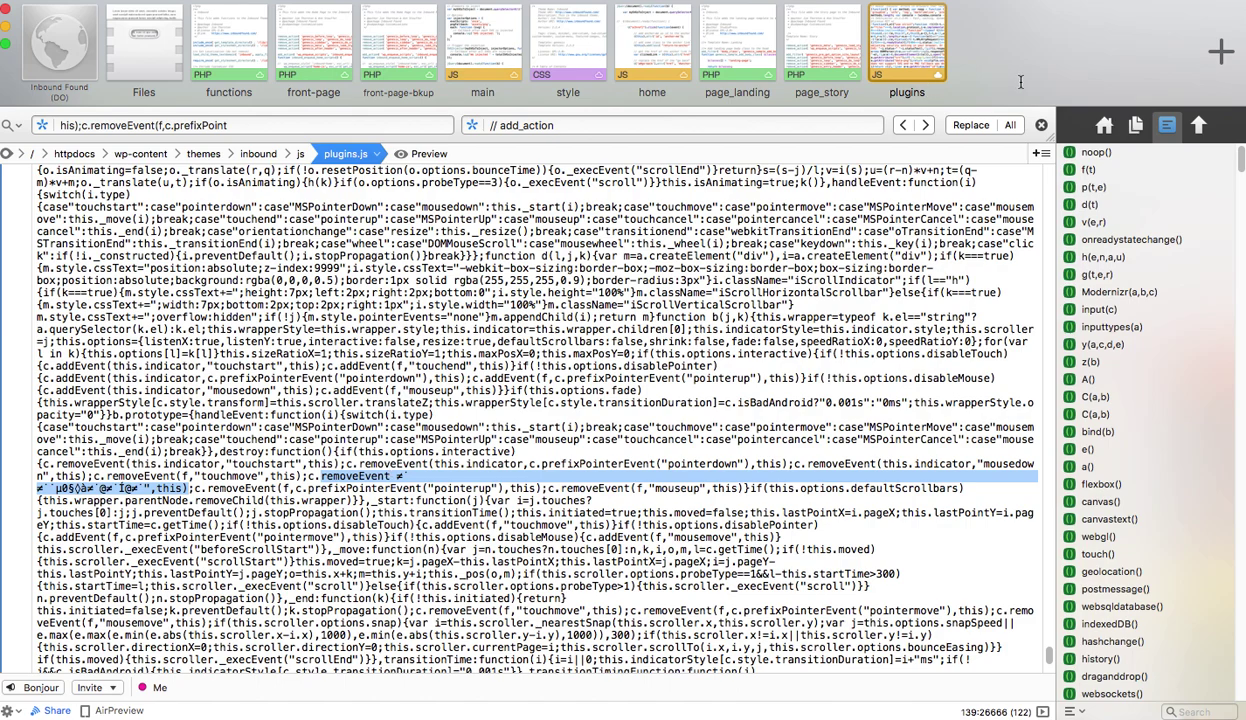
pyautogui.press('super+plus')
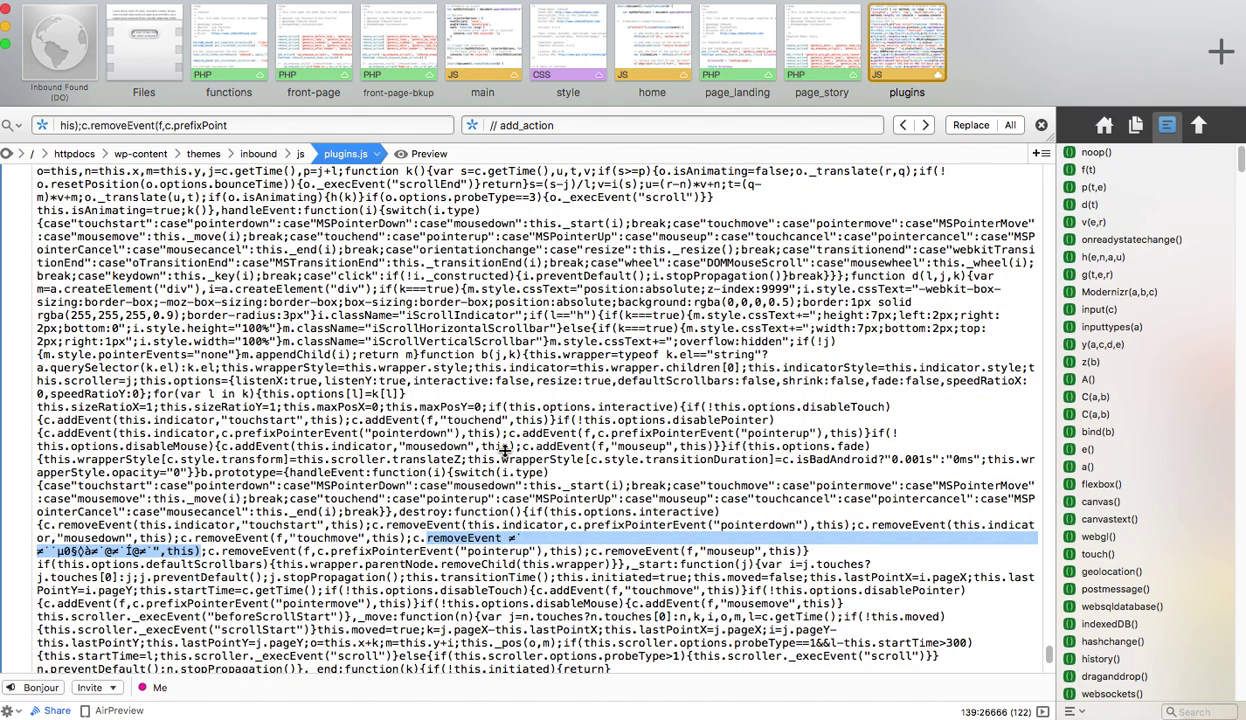
pyautogui.click(491, 440)
pyautogui.press('super+Down')
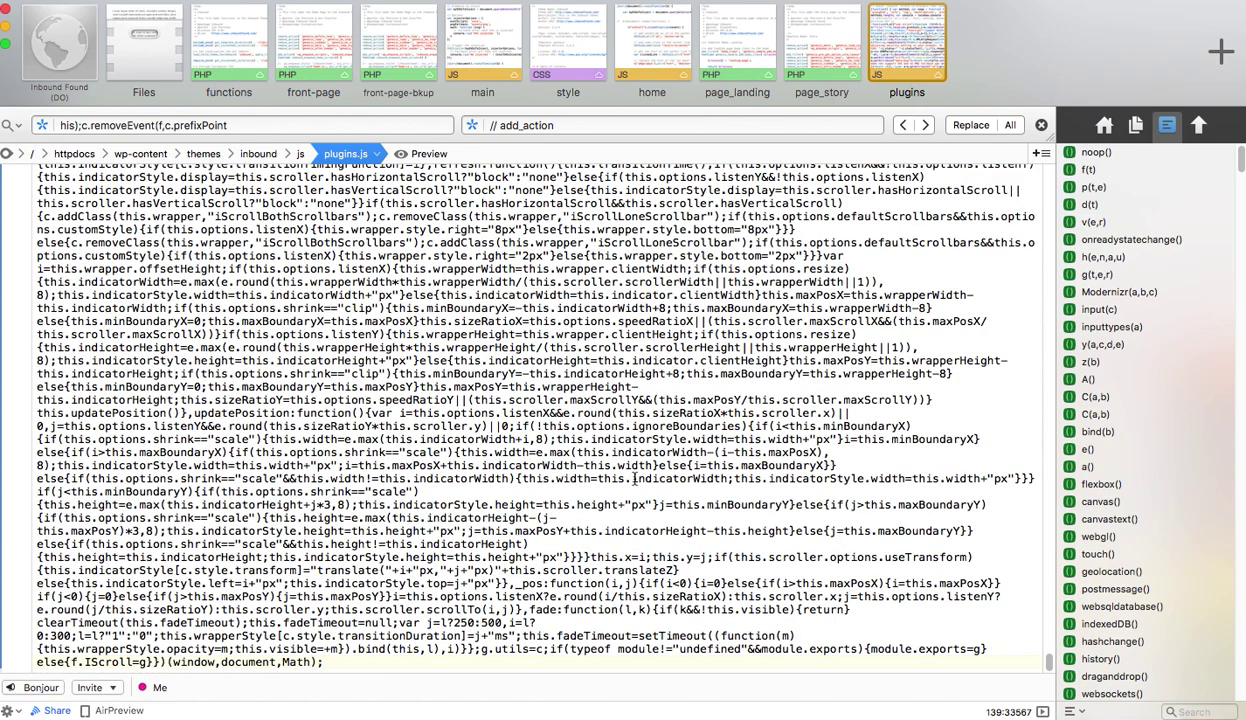
pyautogui.press('super+Up')
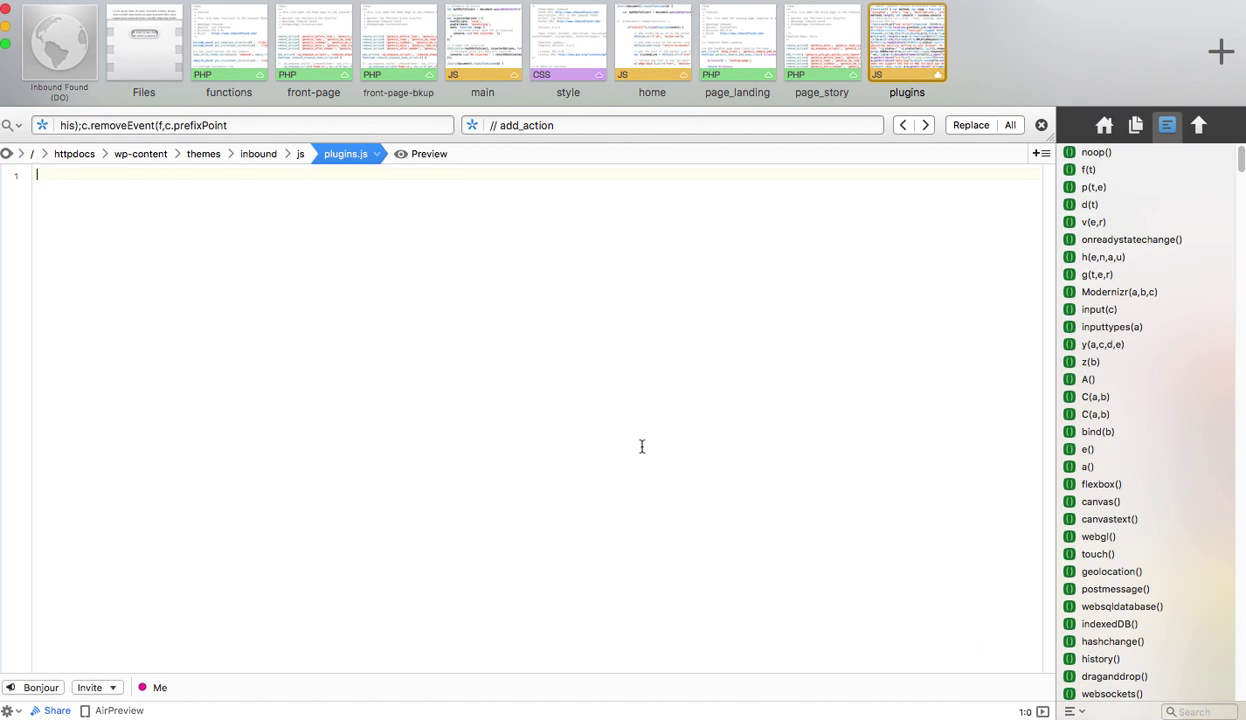
pyautogui.click(610, 435)
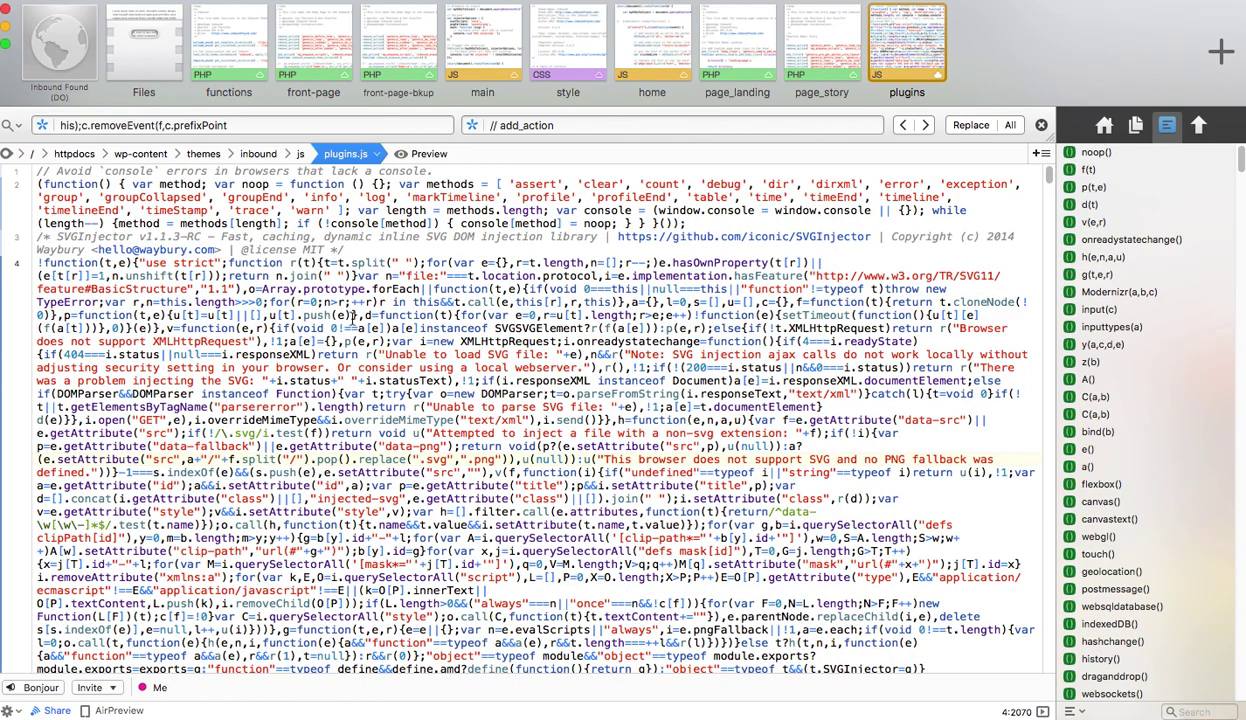
pyautogui.scroll(-15, 460, 355)
pyautogui.scroll(-10, 460, 355)
pyautogui.scroll(-15, 520, 400)
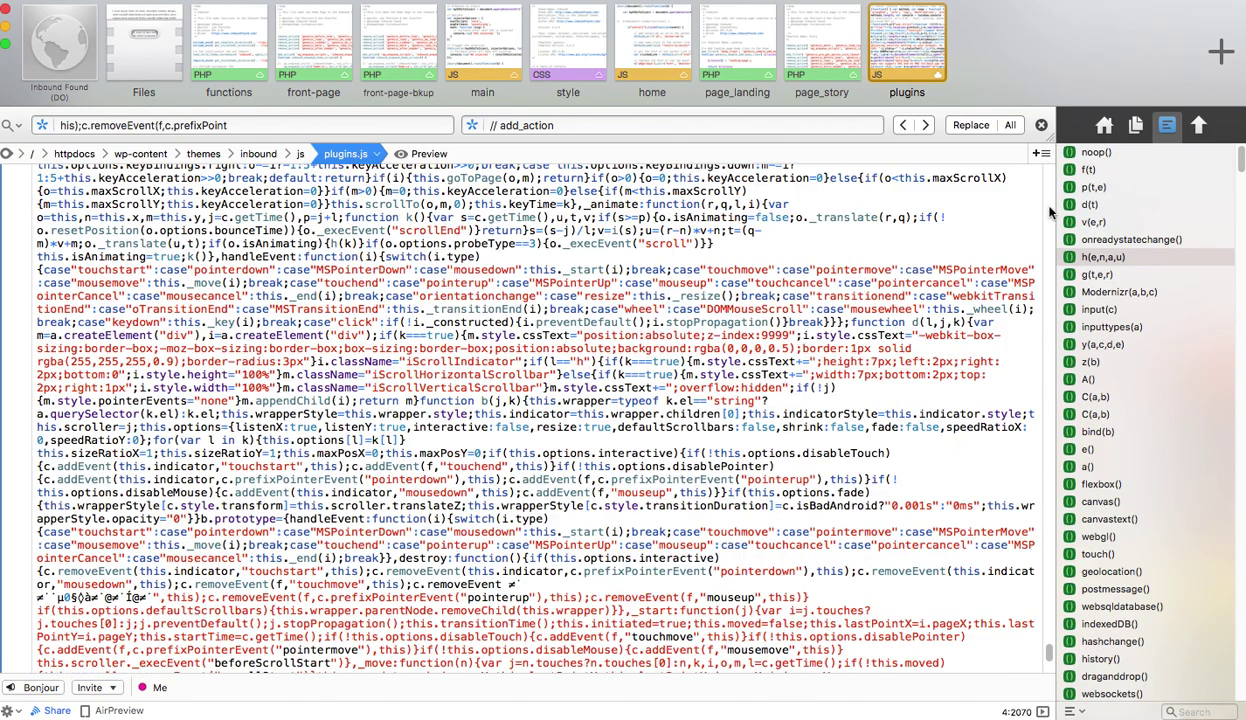
pyautogui.scroll(-5, 698, 497)
pyautogui.scroll(-10, 600, 400)
pyautogui.scroll(-5, 520, 350)
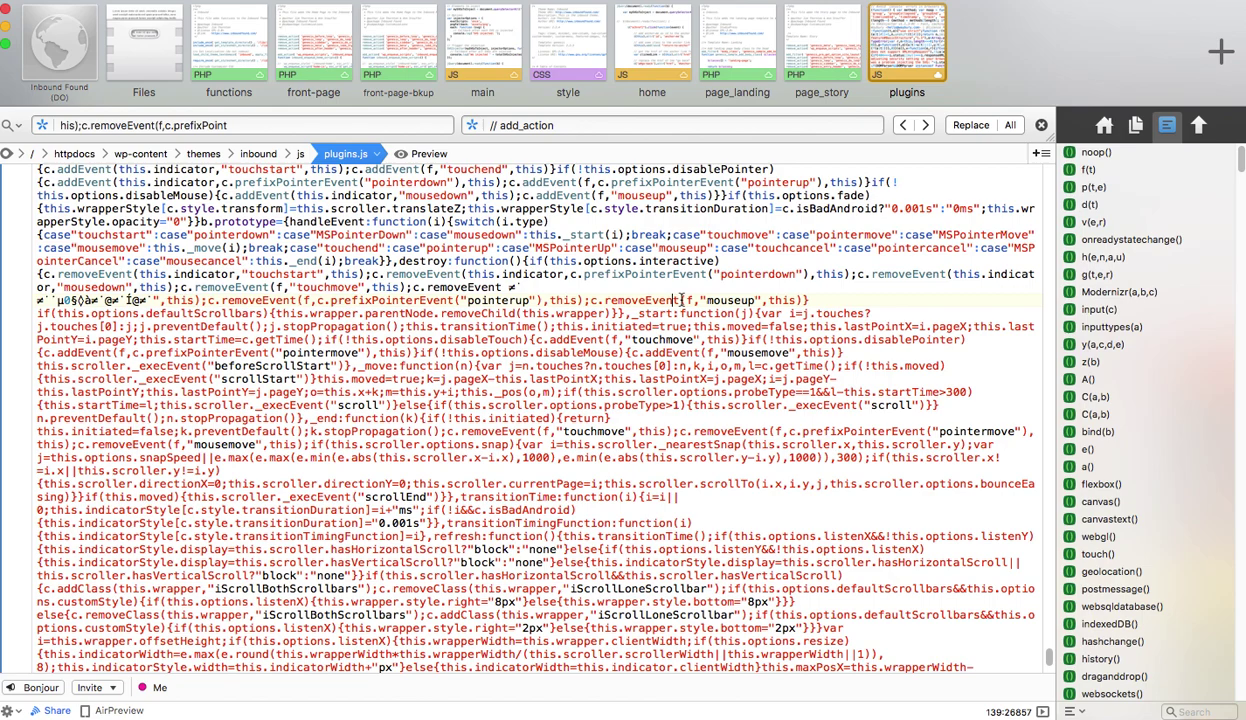
pyautogui.press('super+a')
pyautogui.press('BackSpace')
# - Paste the old site's clean code and locate the mousedown/touchmove removeEvent call
pyautogui.press('super+v')
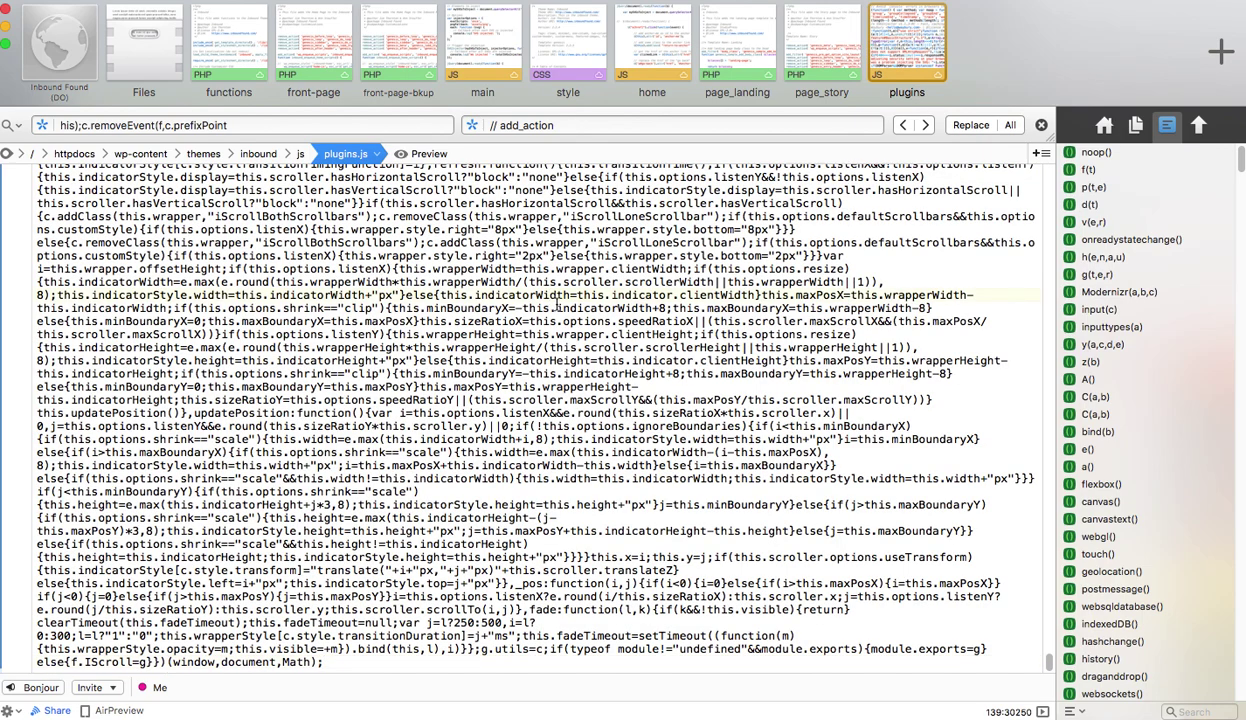
pyautogui.write('"mousedown",this);c.removeEvent(f,"touchmove",this);c.removeEvent')
pyautogui.press('Return')
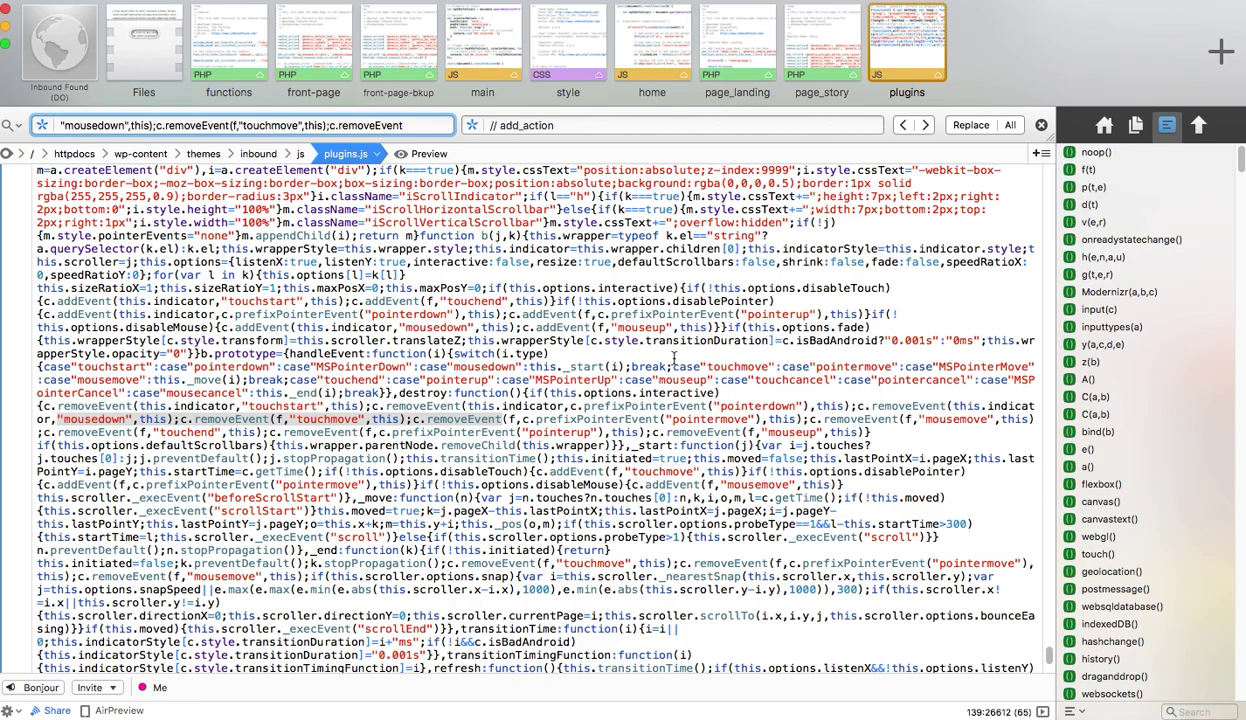
pyautogui.click(607, 360)
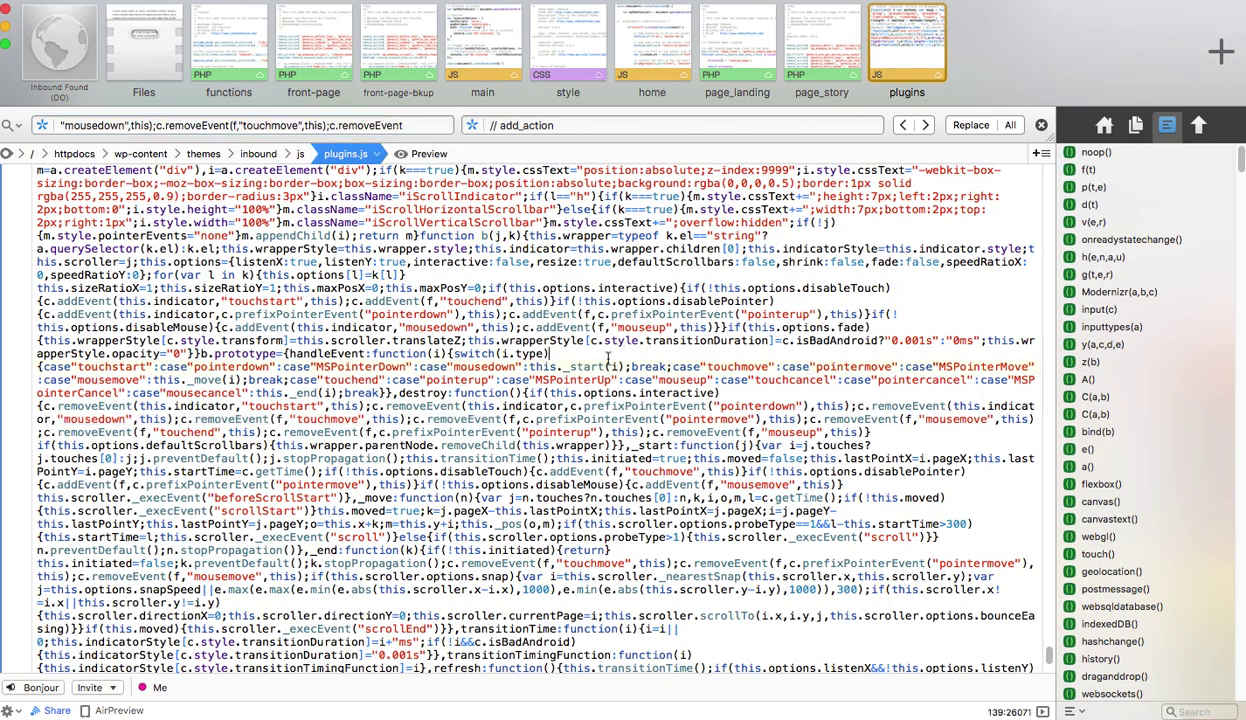